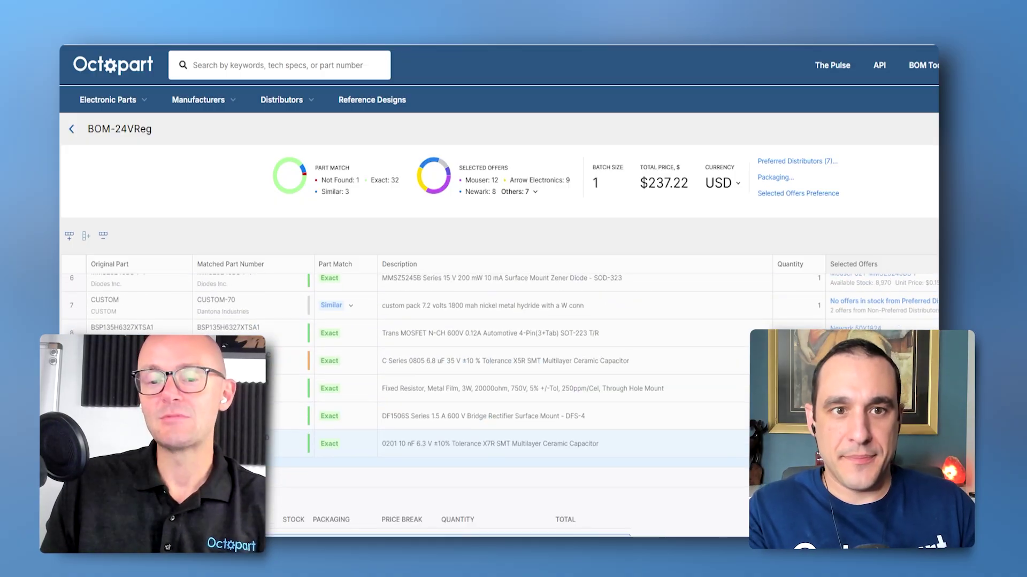
- Open the Selected Offers Preference dropdown to view the offer-selection choices
click(788, 196)
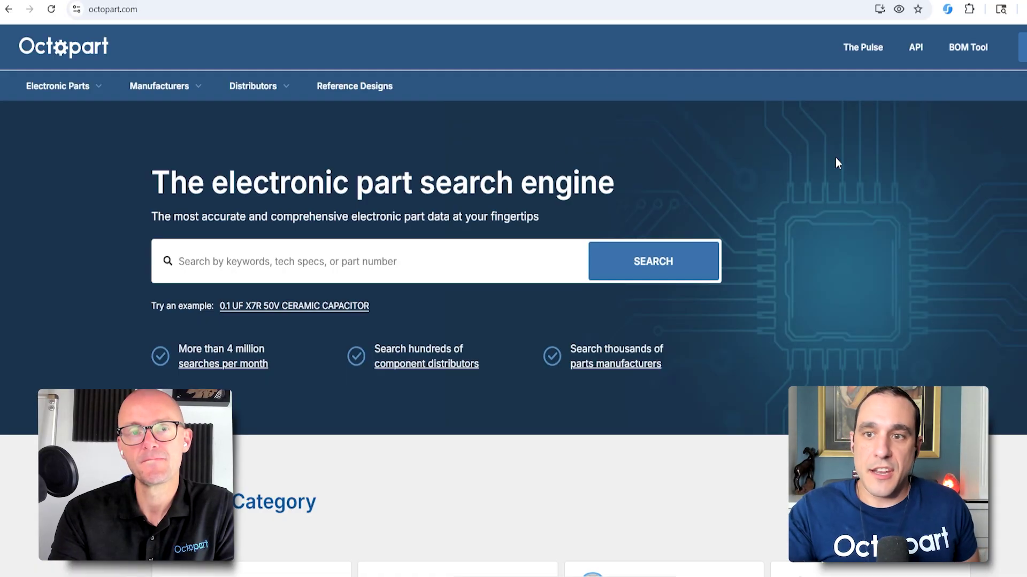
- Open the last-opened BOM-24VReg bill of materials from the BOM Tool start page
drag(617, 176, 560, 170)
click(503, 66)
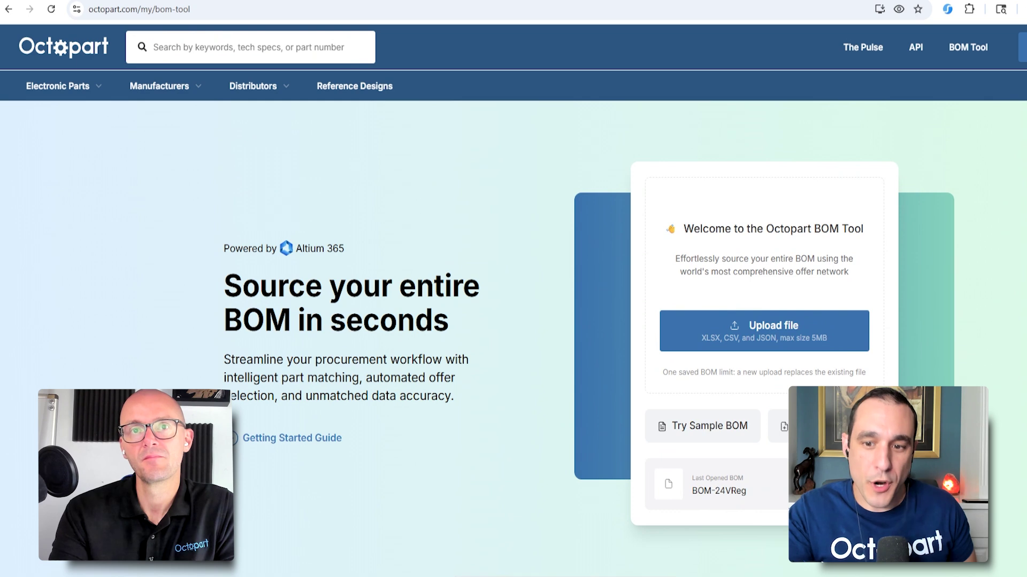
click(719, 484)
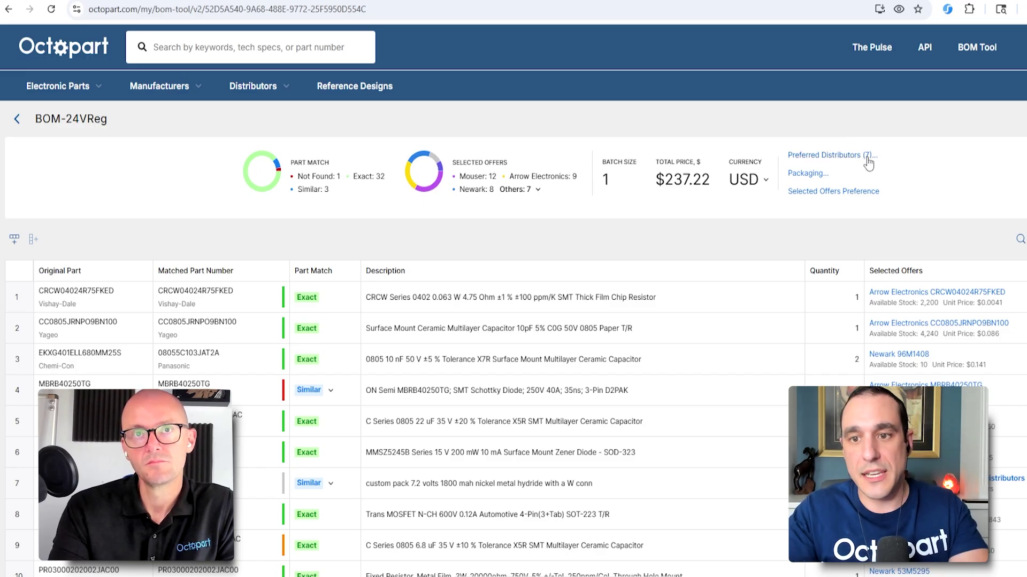
- Open the BOM settings and browse the currency options without changing the currency
click(868, 160)
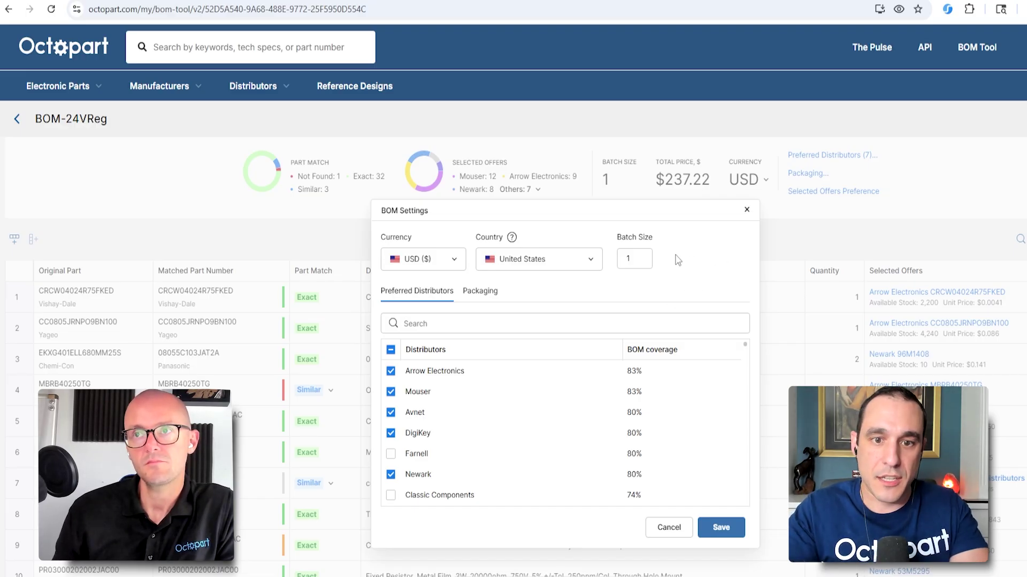
click(448, 262)
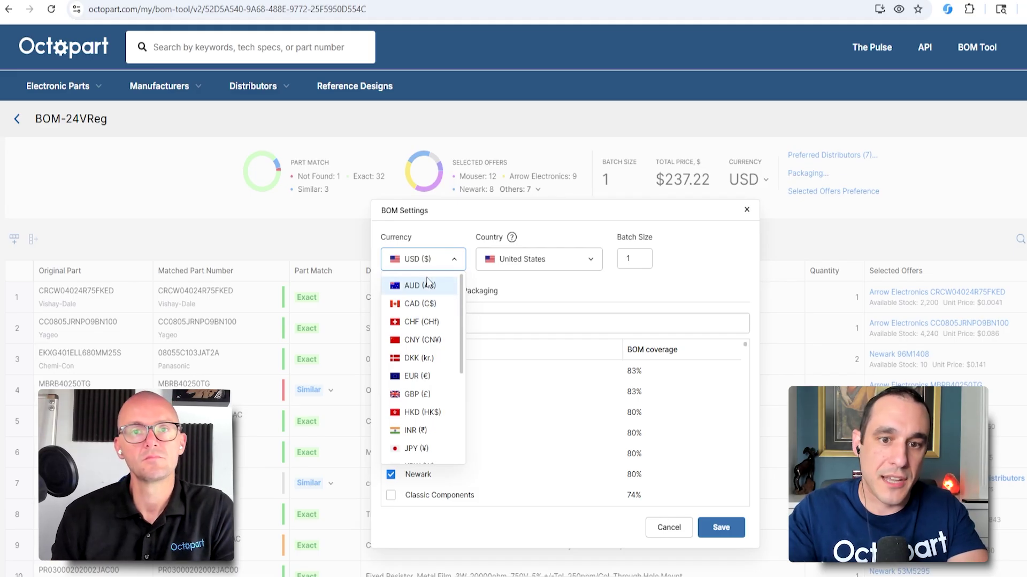
click(649, 293)
- Set the country to China, then set it back to United States
click(575, 259)
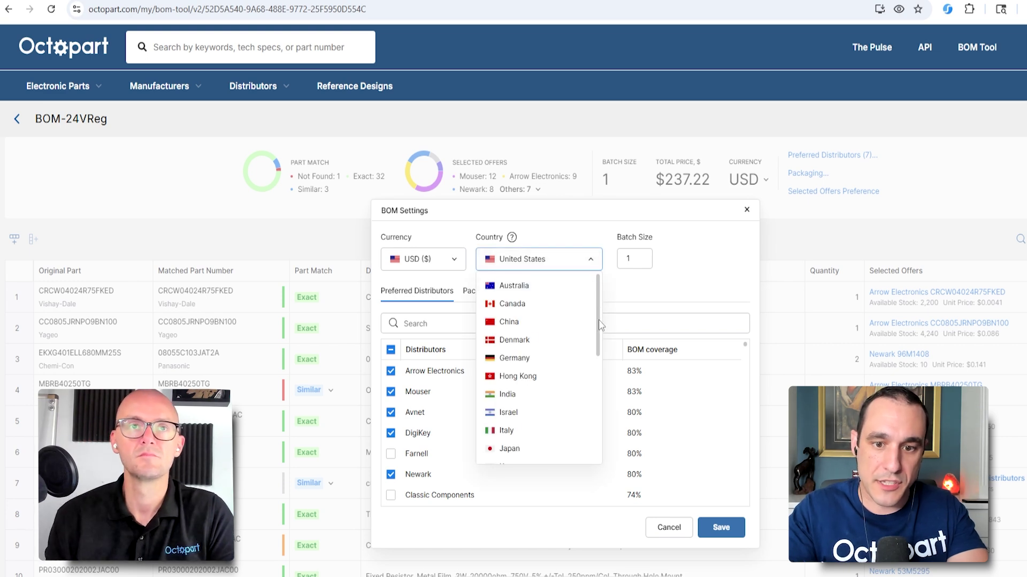
mouse_move(598, 319)
mouse_down()
mouse_move(597, 443)
mouse_move(599, 331)
mouse_up()
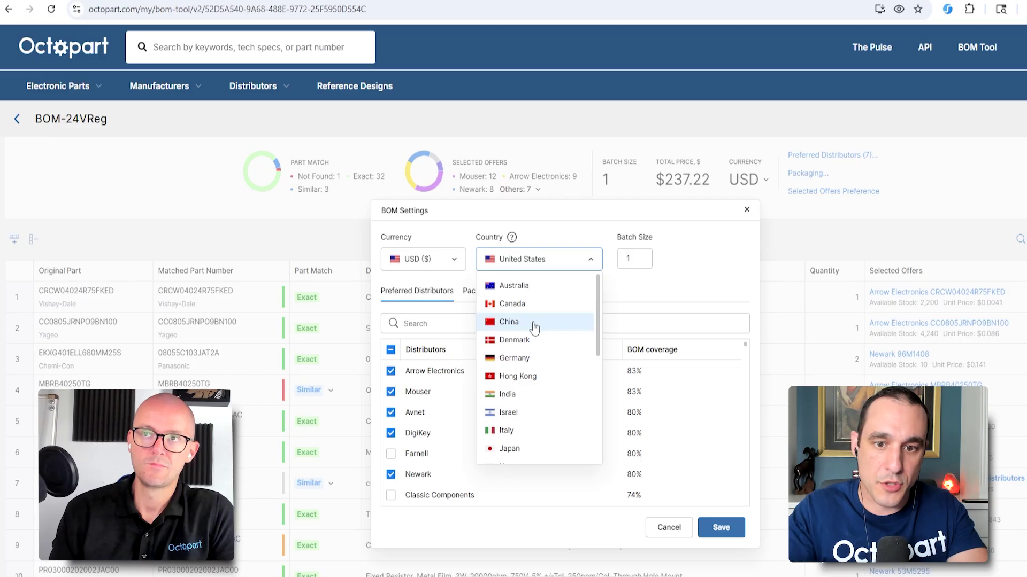
click(512, 323)
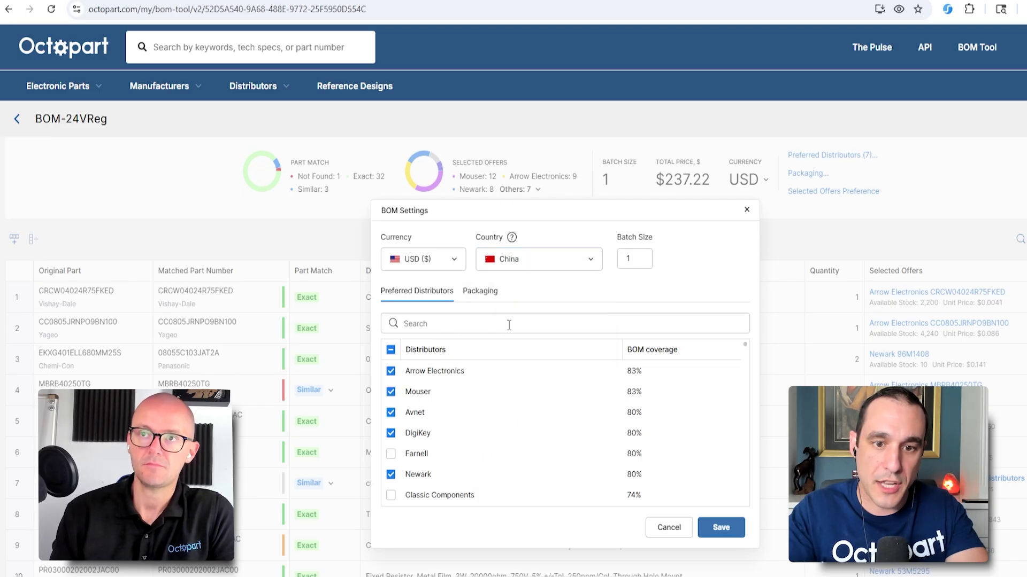
click(564, 269)
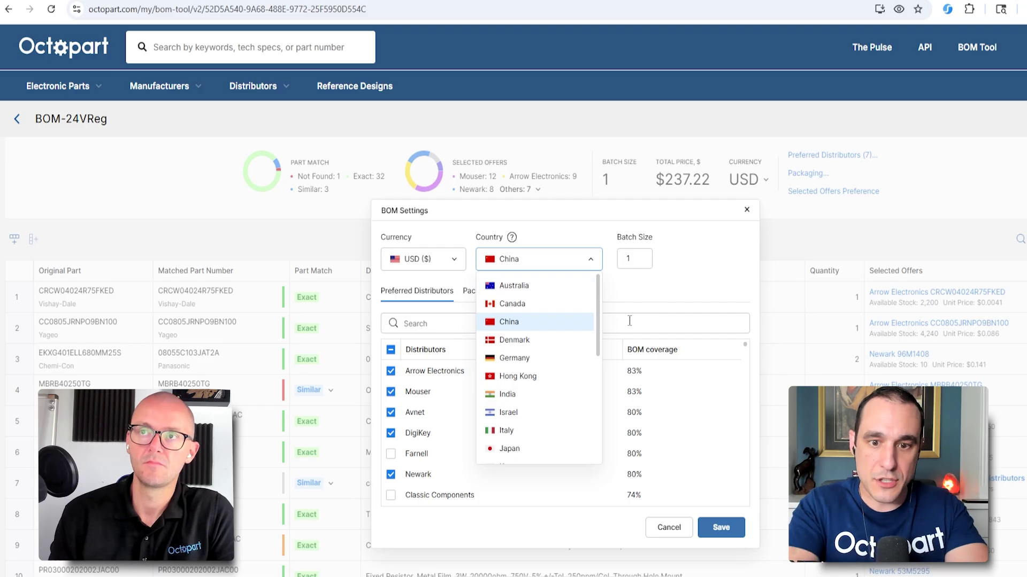
drag(601, 338, 609, 455)
click(551, 457)
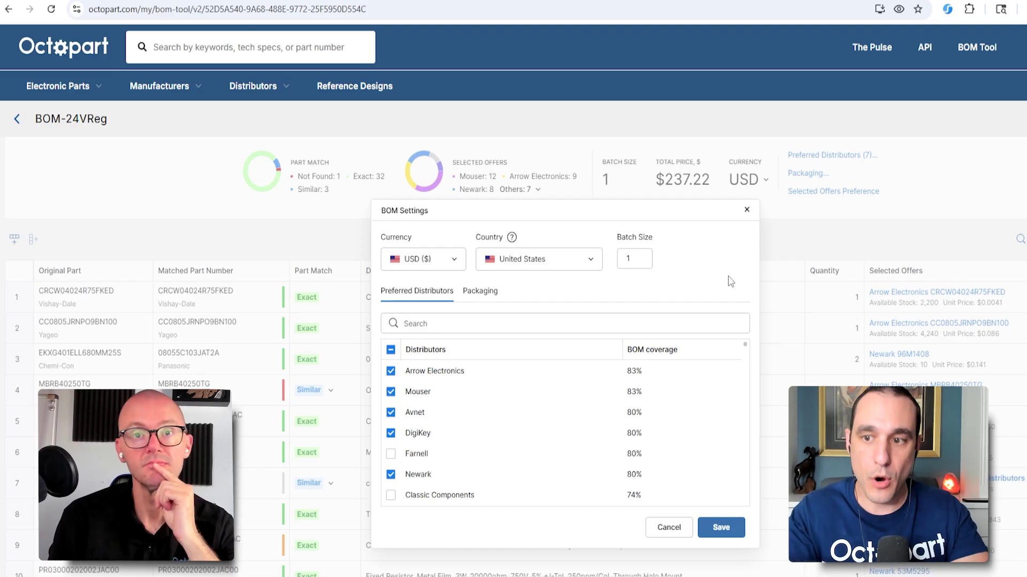
click(494, 300)
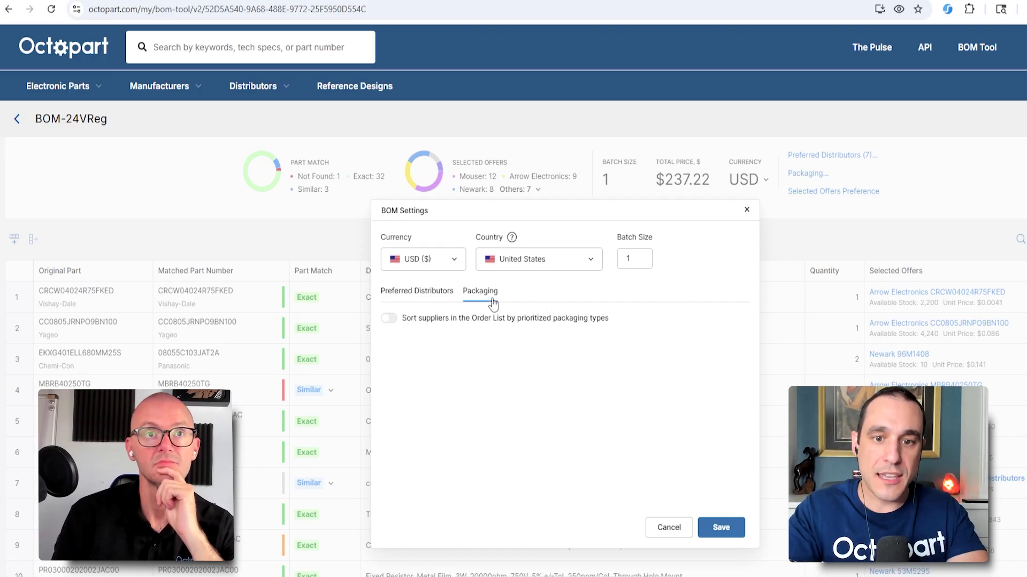
- Turn on sorting suppliers by packaging priority, then cancel the settings without saving
click(391, 320)
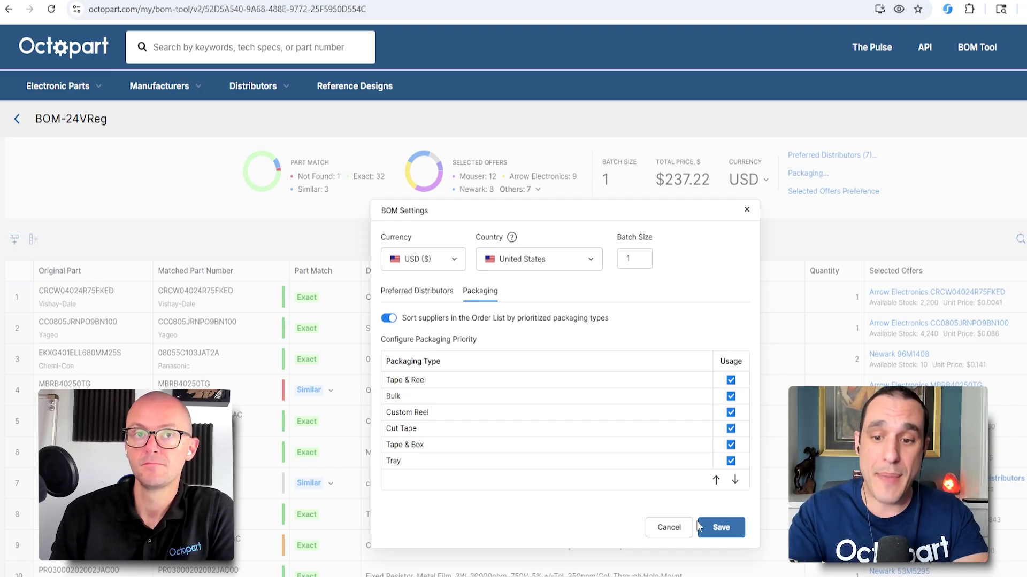
click(668, 528)
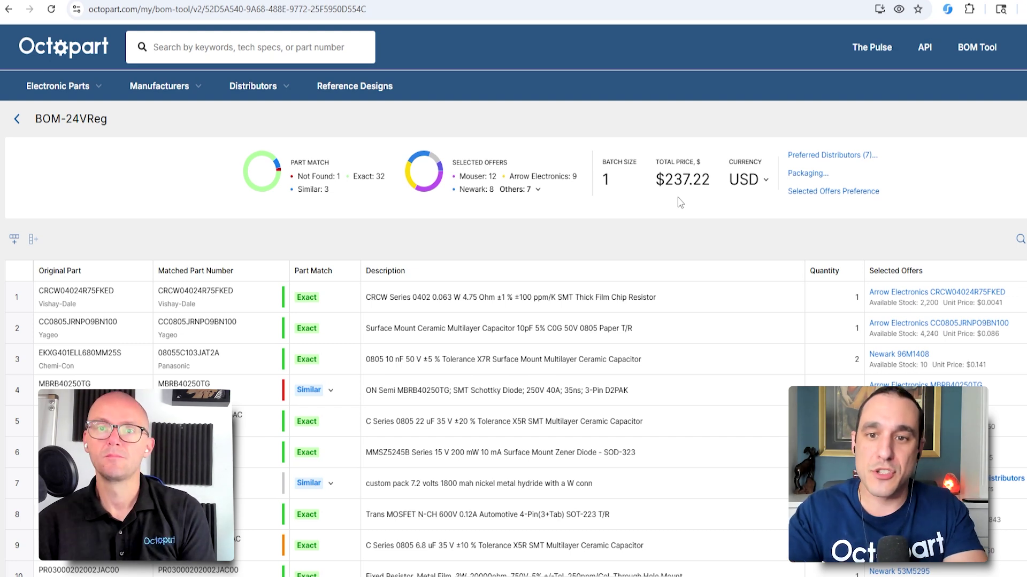
click(615, 182)
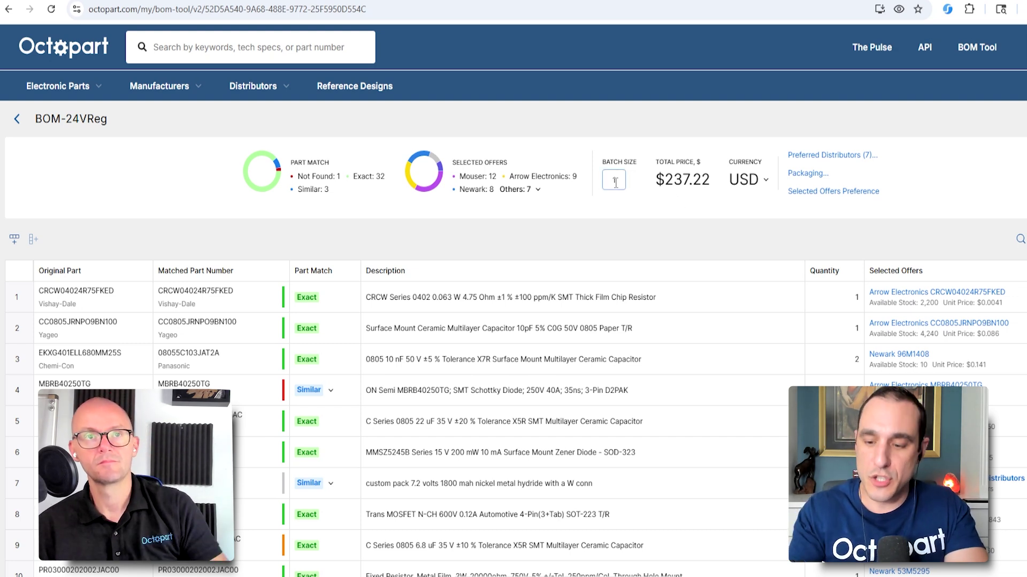
text(00)
key(Return)
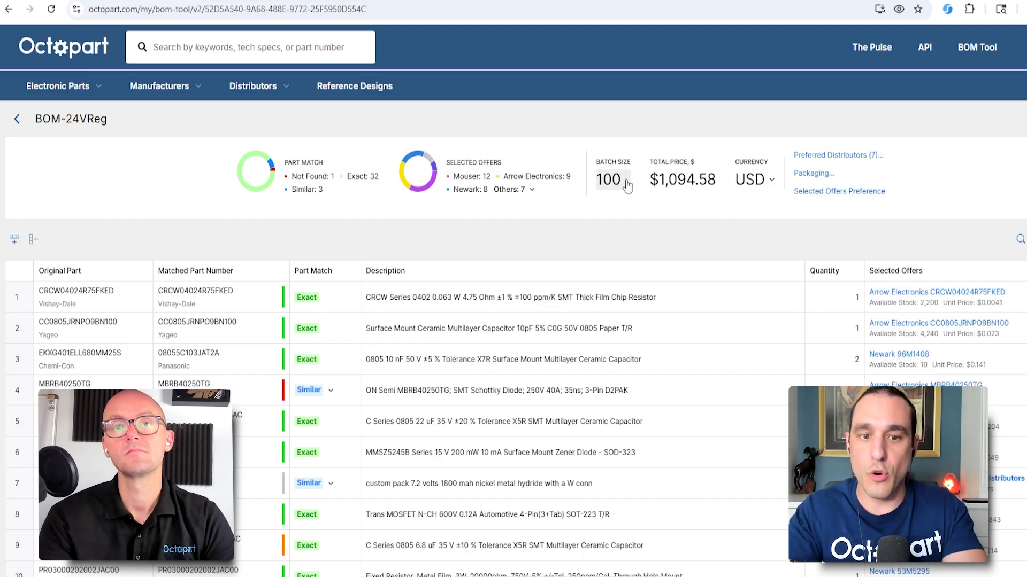
click(610, 179)
key(BackSpace)
key(BackSpace)
key(Return)
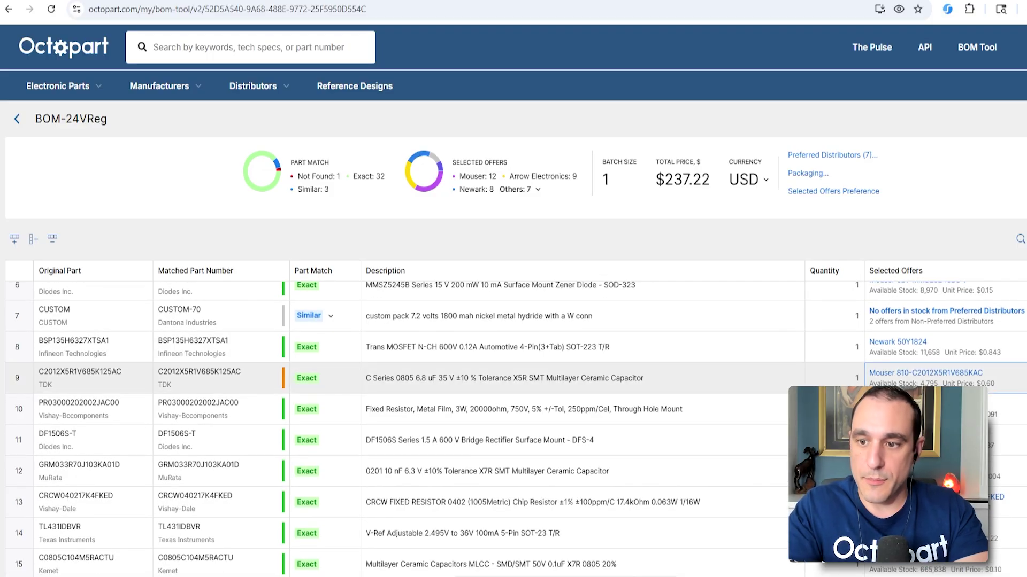
click(925, 373)
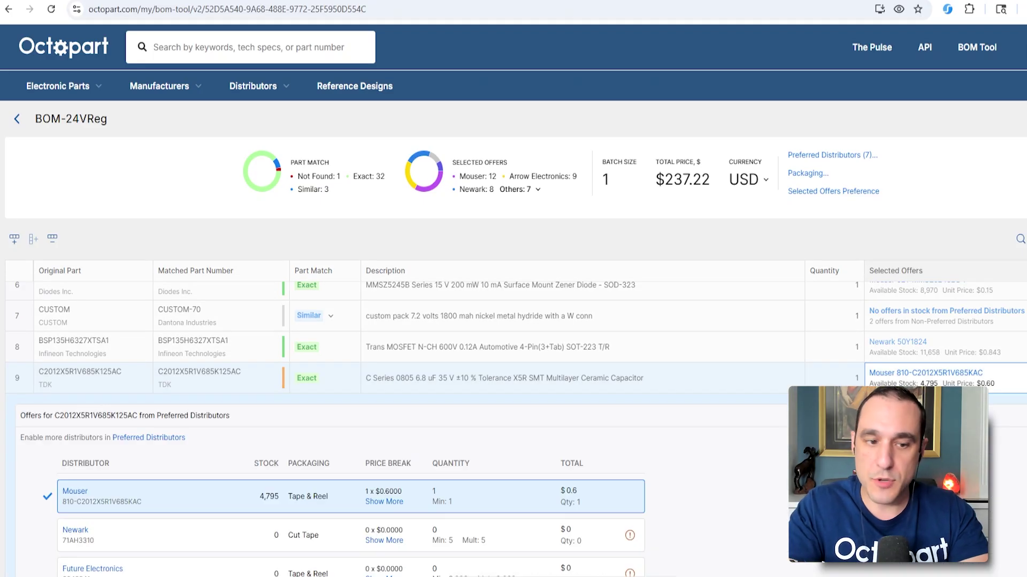
scroll(353, 428, down, 3)
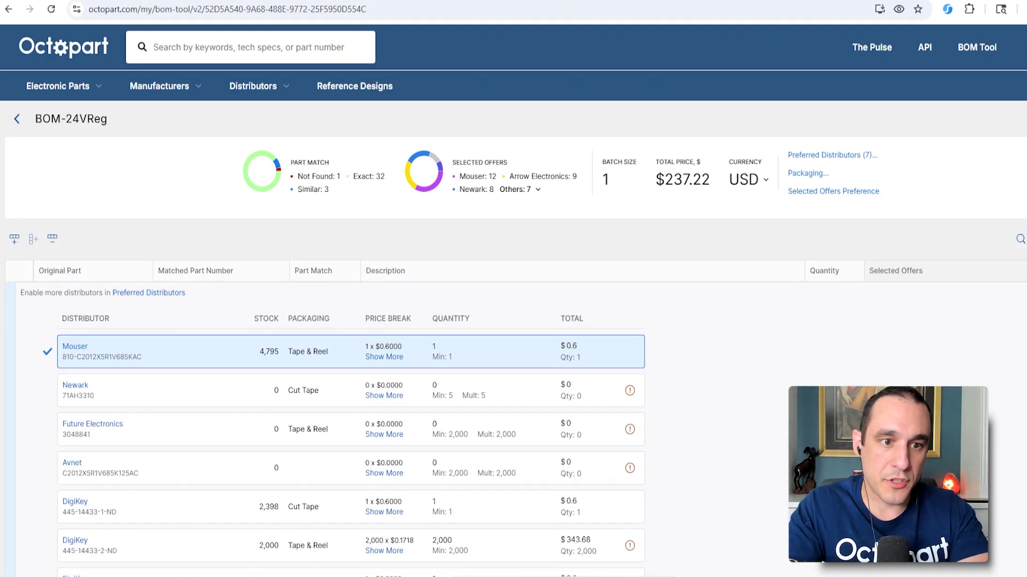
scroll(351, 427, down, 3)
scroll(350, 428, up, 2)
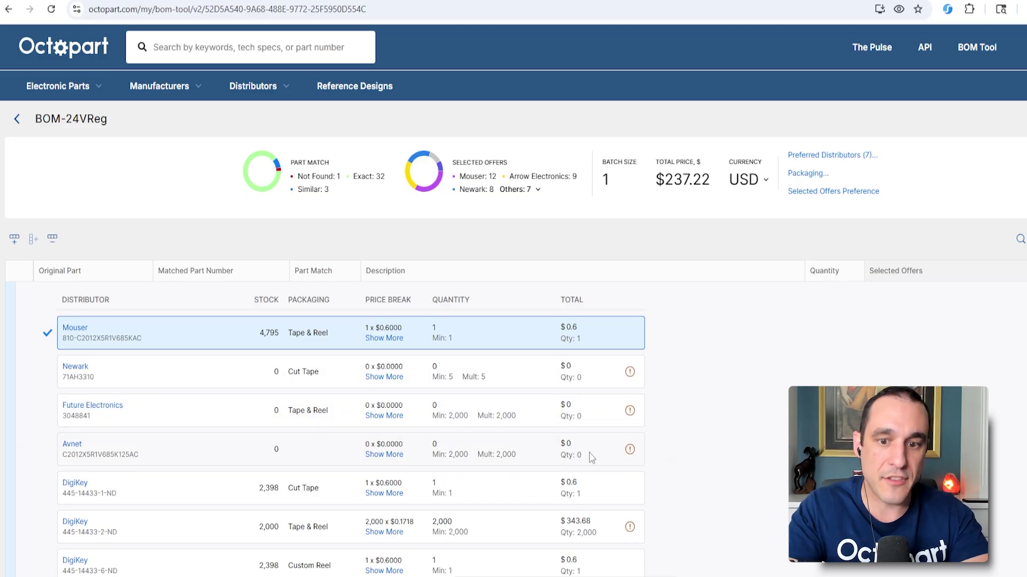
mouse_move(590, 501)
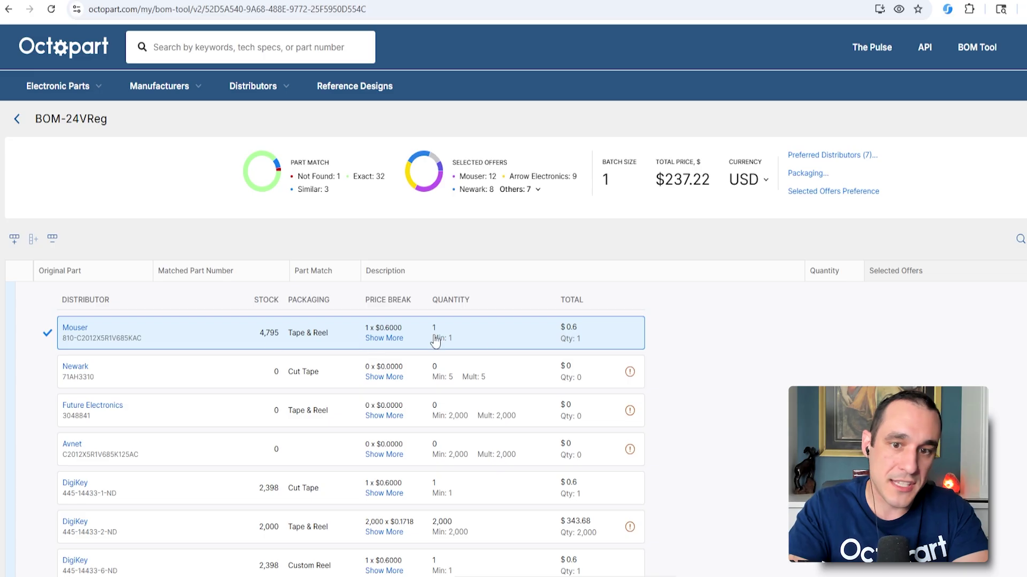
scroll(504, 433, up, 3)
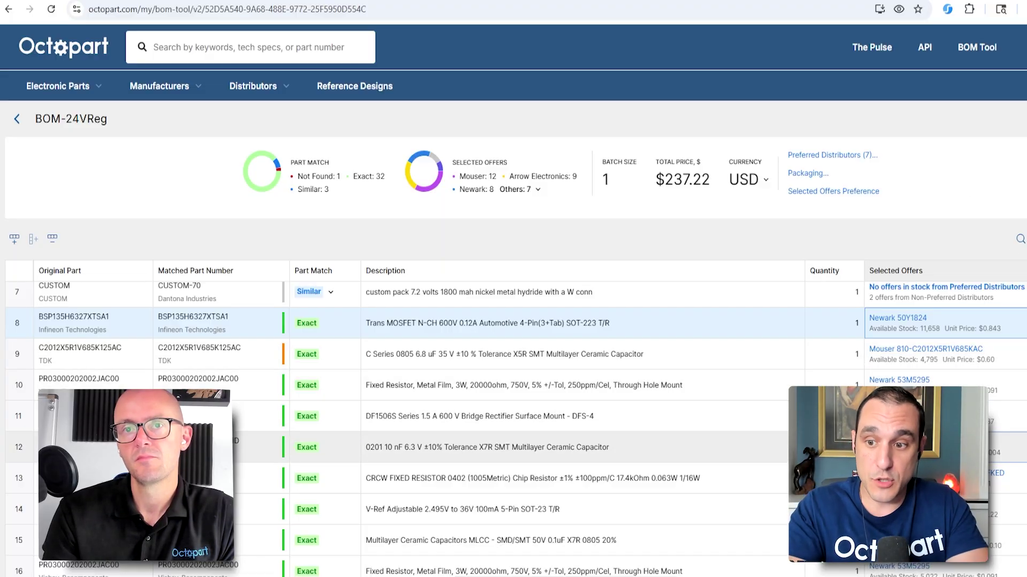
click(534, 447)
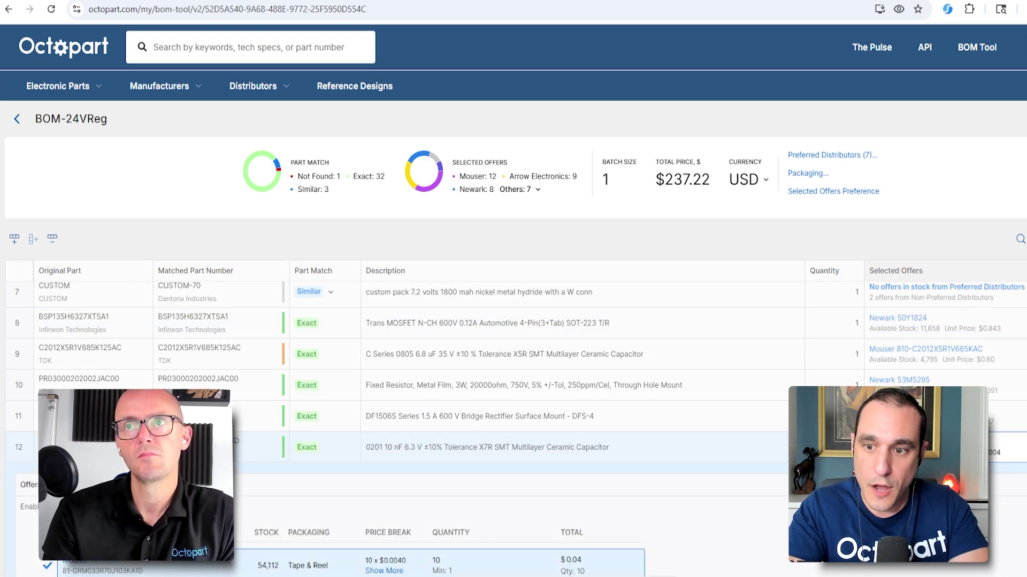
scroll(514, 428, down, 3)
scroll(514, 428, up, 4)
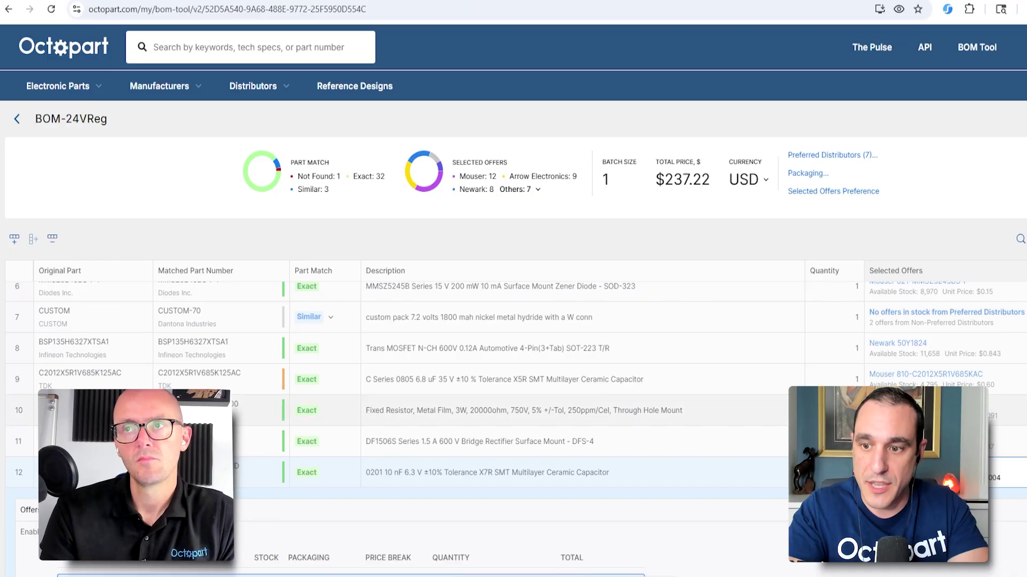
click(1006, 472)
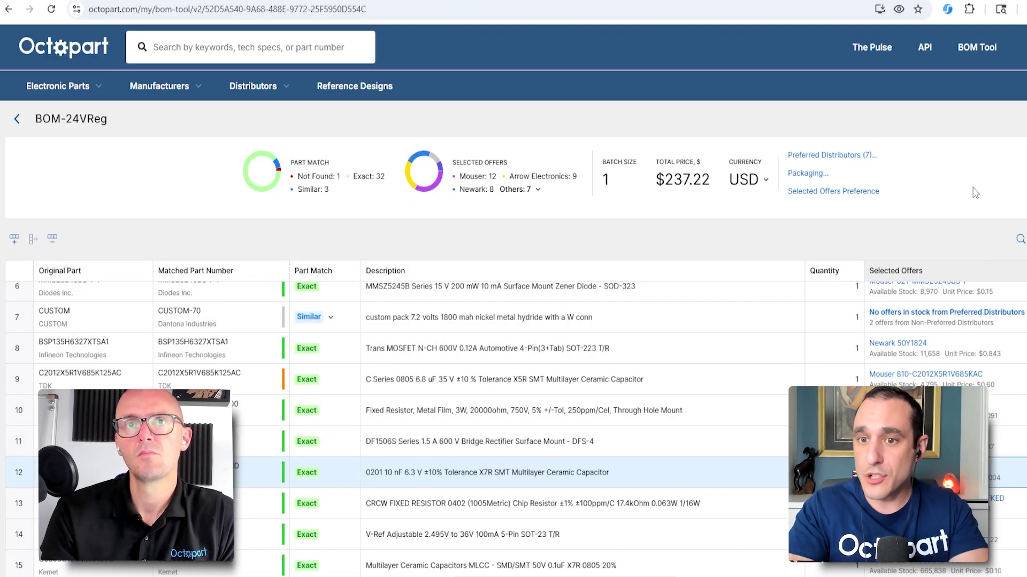
click(823, 192)
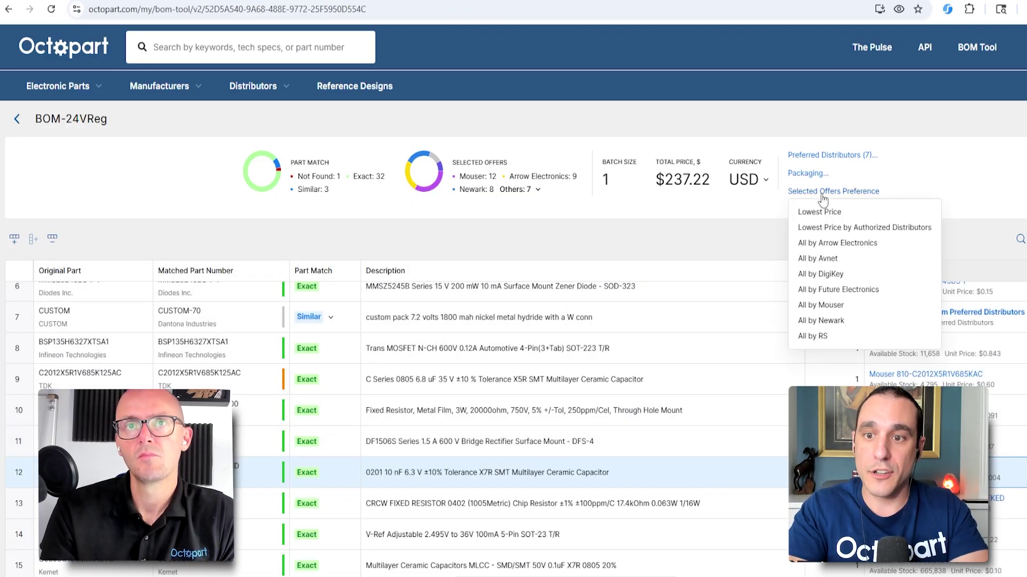
- Choose Lowest Price by Authorized Distributors, then switch the offer preference to Lowest Price
click(897, 231)
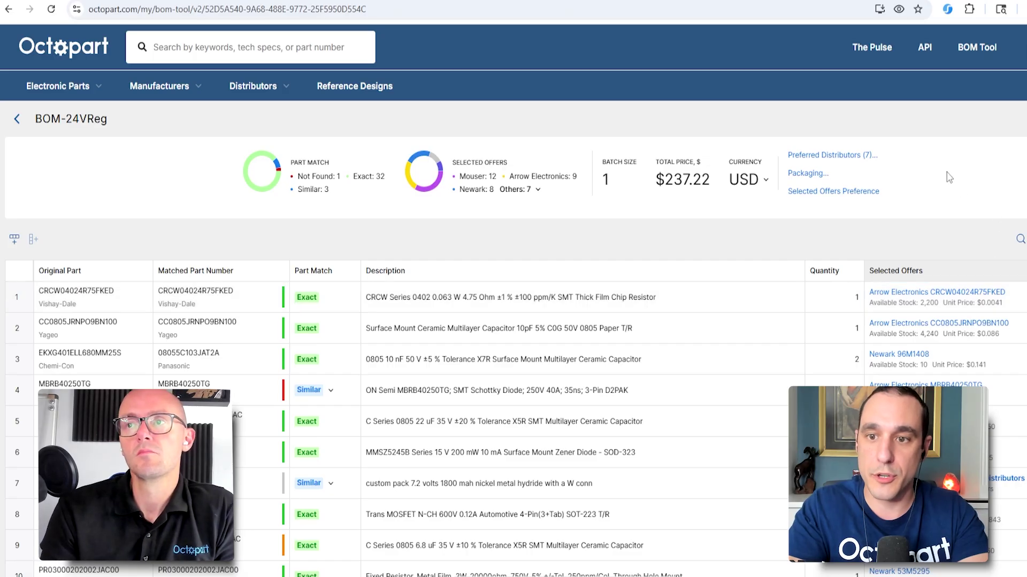
click(857, 196)
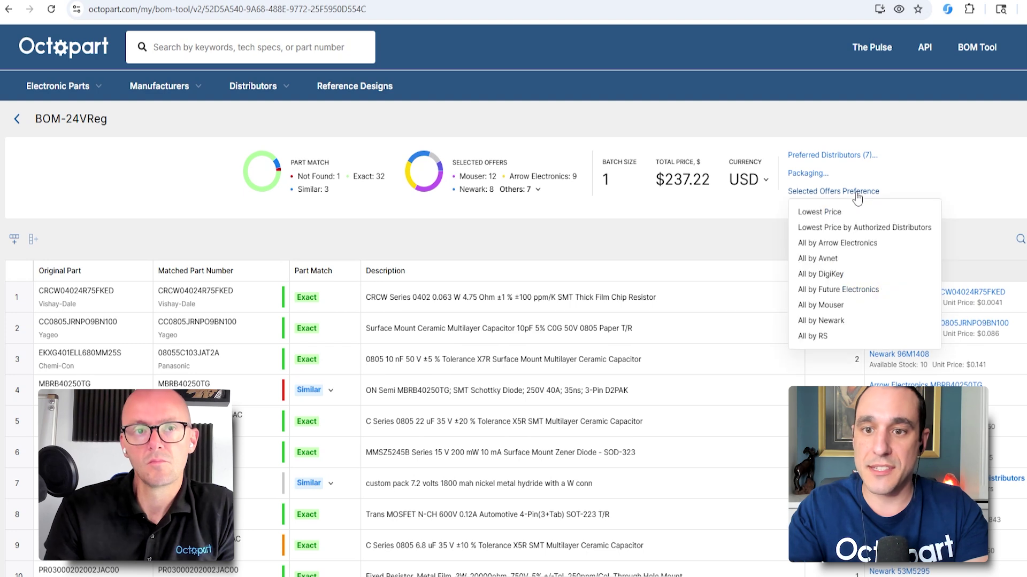
click(888, 212)
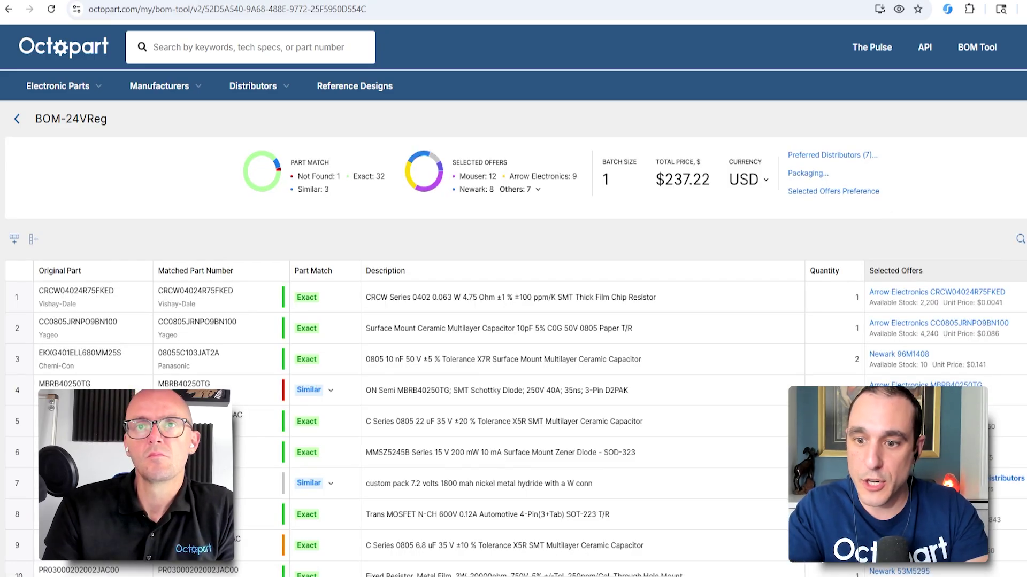
scroll(513, 427, down, 5)
scroll(513, 428, up, 6)
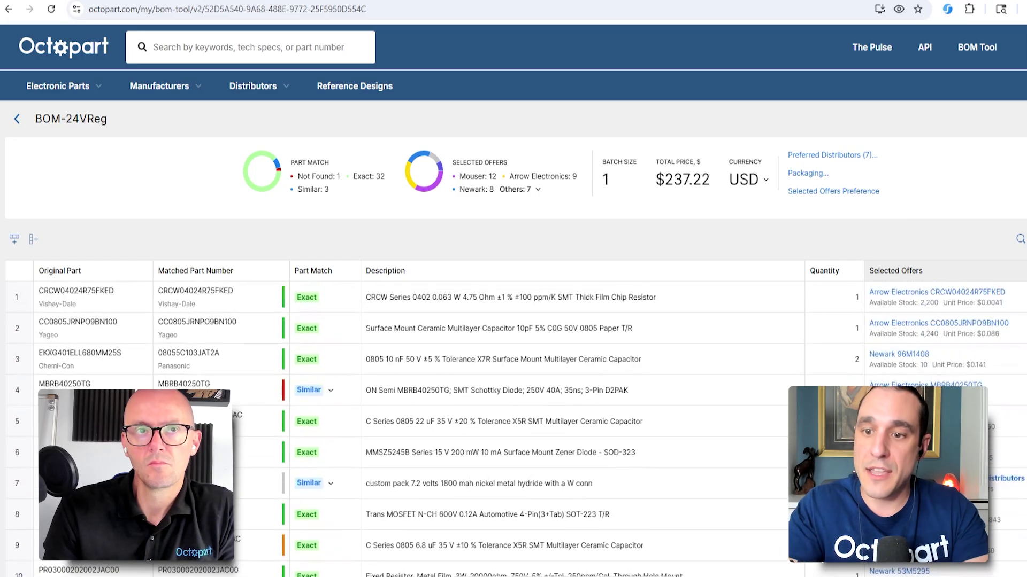